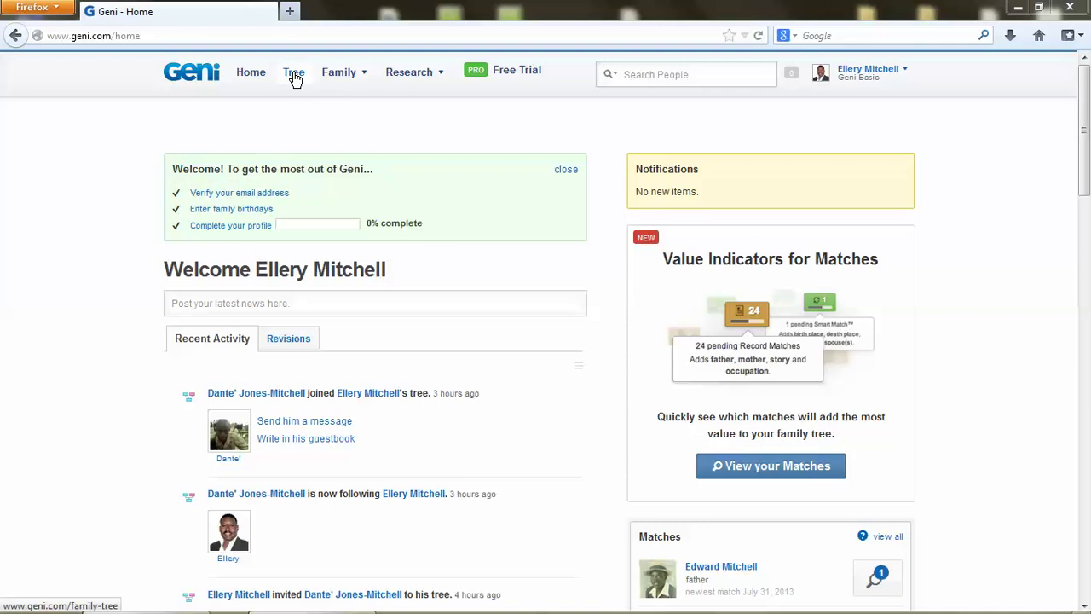
Step: Open the family tree and bring the paternal grandparents' generation fully into view
{"action": "left_click", "coordinate": [294, 75]}
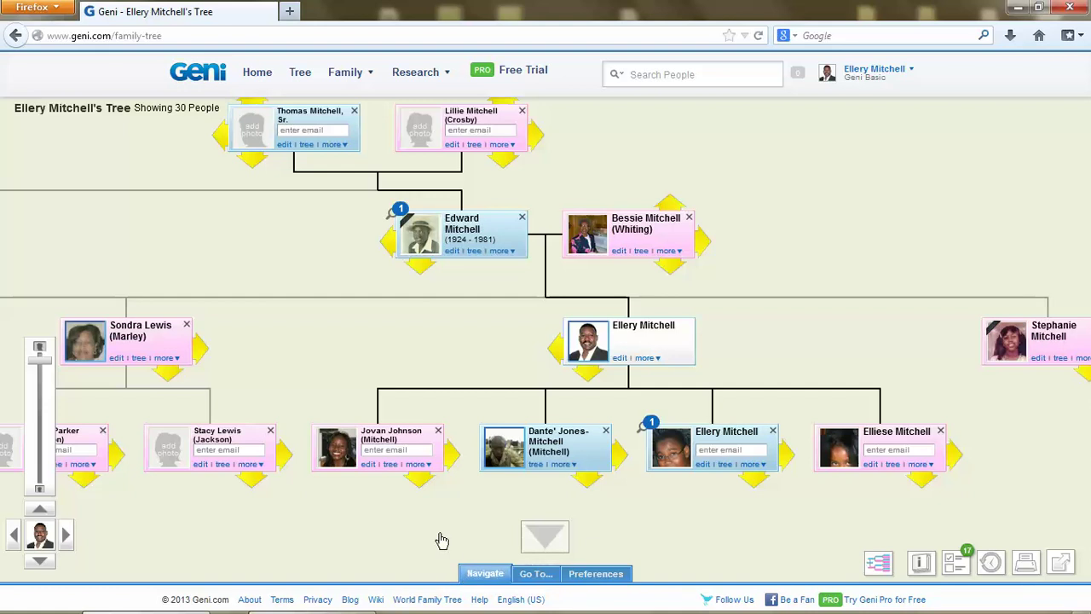
{"action": "left_click", "coordinate": [545, 126]}
{"action": "left_click", "coordinate": [547, 126]}
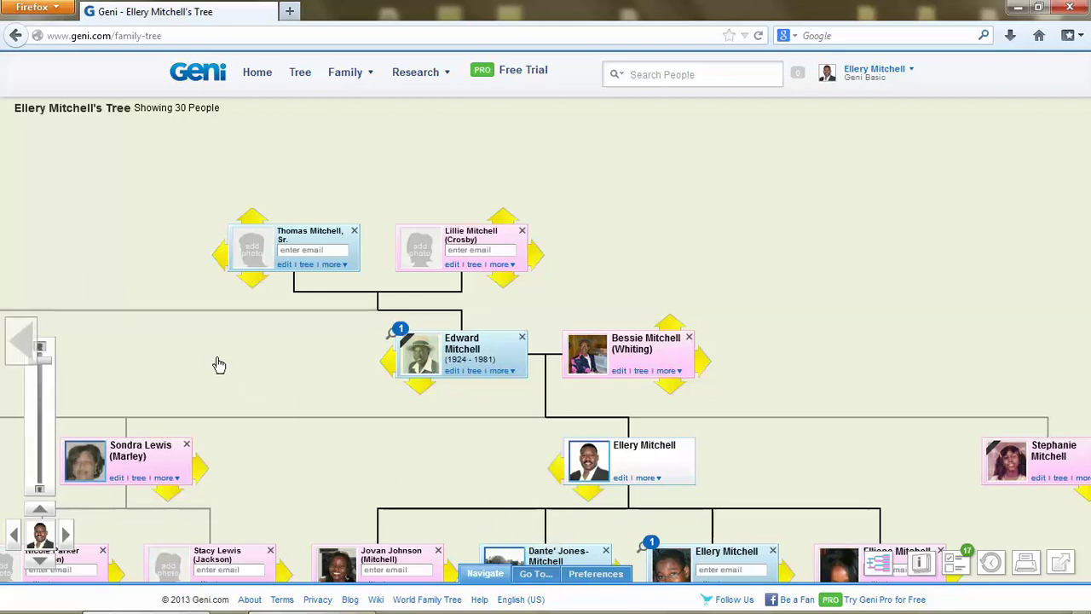
Step: Examine the branches of the account holder's siblings and their children in the family tree
{"action": "left_click", "coordinate": [22, 348]}
{"action": "left_click", "coordinate": [22, 348]}
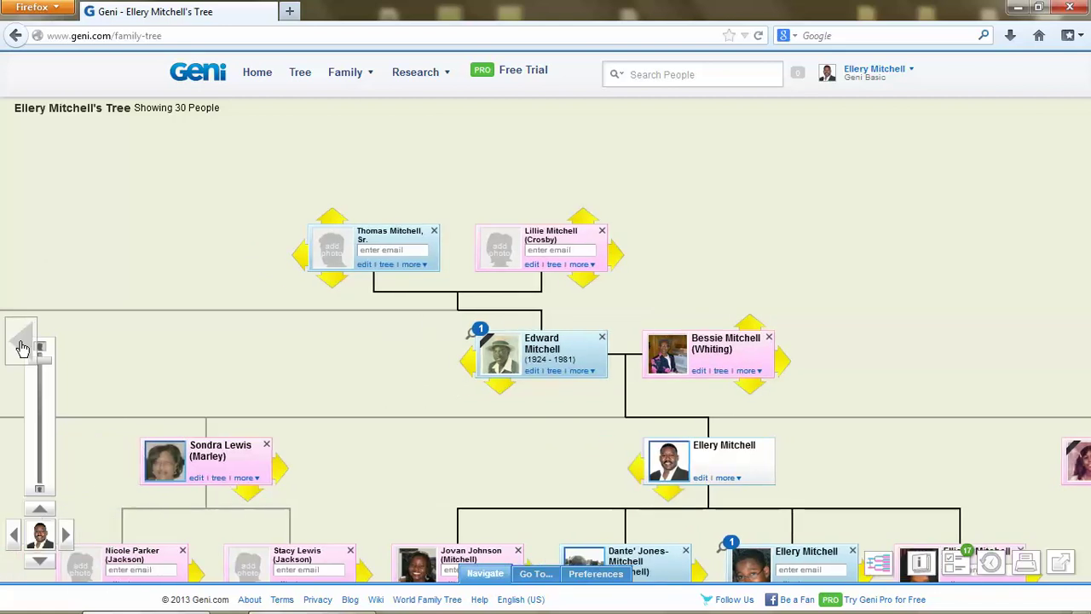
{"action": "left_click", "coordinate": [22, 347]}
{"action": "left_click", "coordinate": [22, 348]}
{"action": "left_click", "coordinate": [22, 347]}
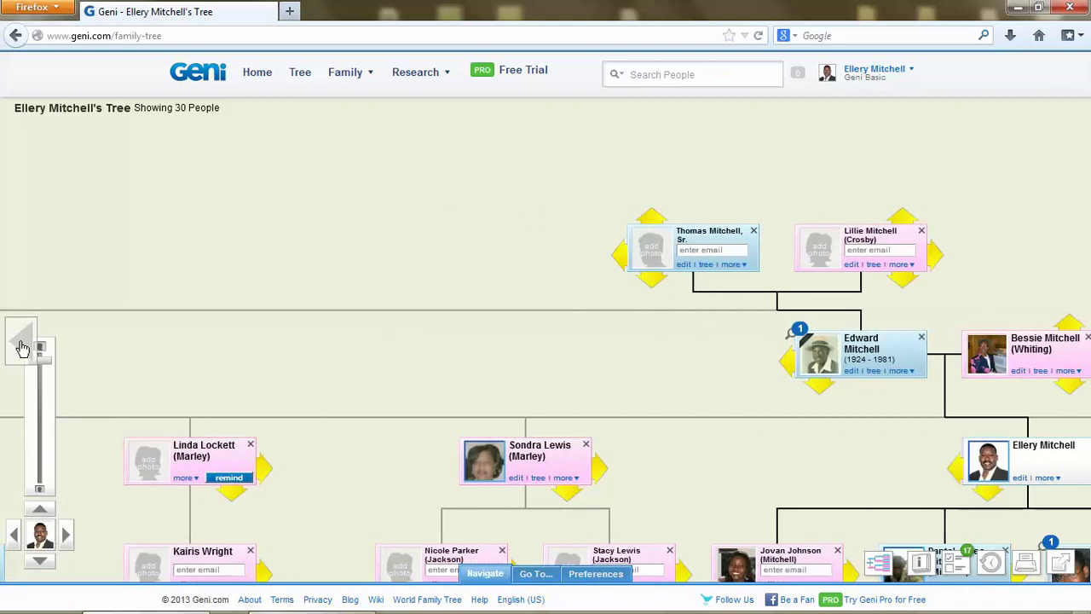
{"action": "left_click", "coordinate": [22, 348]}
{"action": "left_click", "coordinate": [23, 347]}
{"action": "left_click", "coordinate": [22, 348]}
{"action": "left_click", "coordinate": [22, 348]}
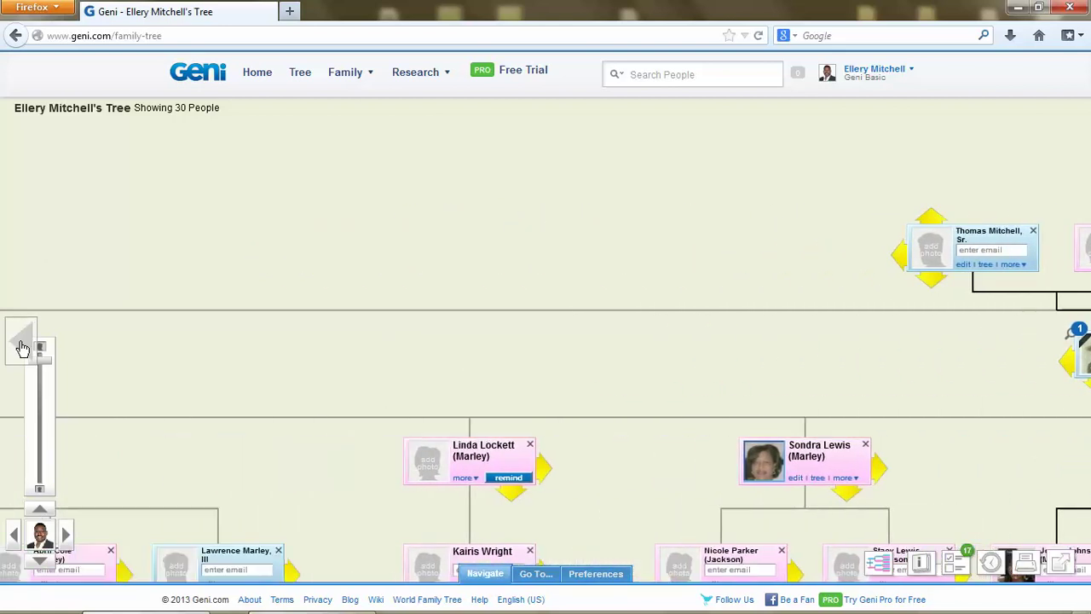
{"action": "mouse_move", "coordinate": [1070, 349]}
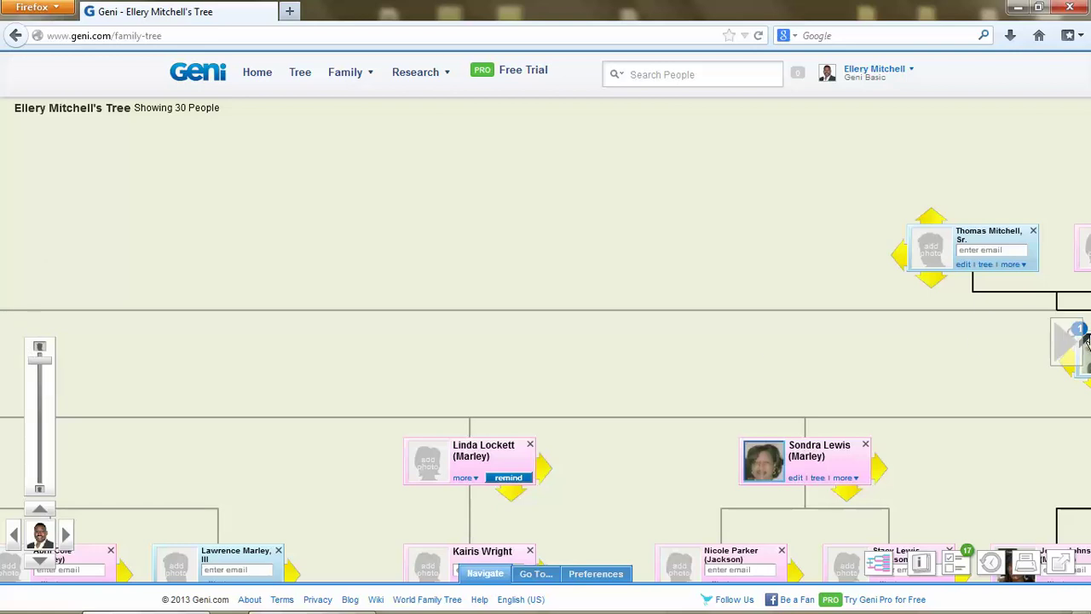
{"action": "left_click", "coordinate": [1070, 349]}
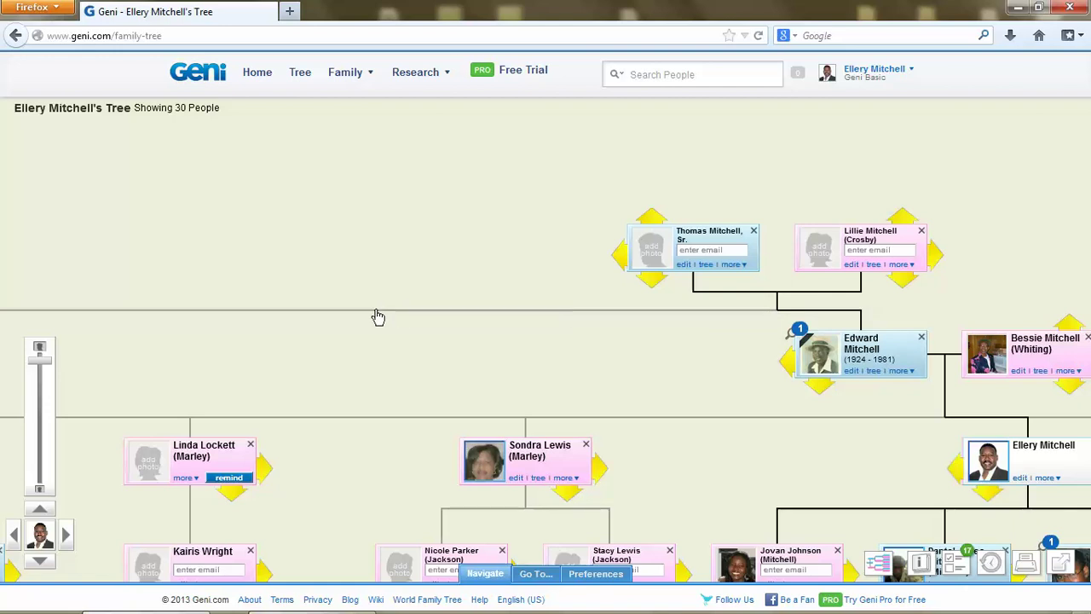
Step: Examine the father's siblings along their generation row, out to the farthest relative
{"action": "mouse_move", "coordinate": [6, 337]}
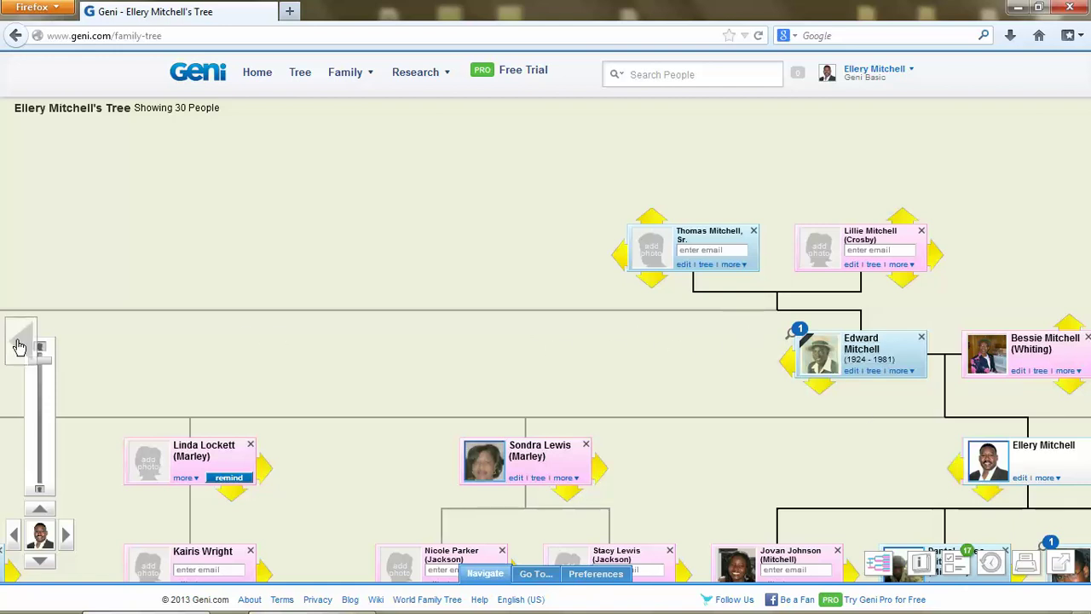
{"action": "left_click", "coordinate": [26, 348]}
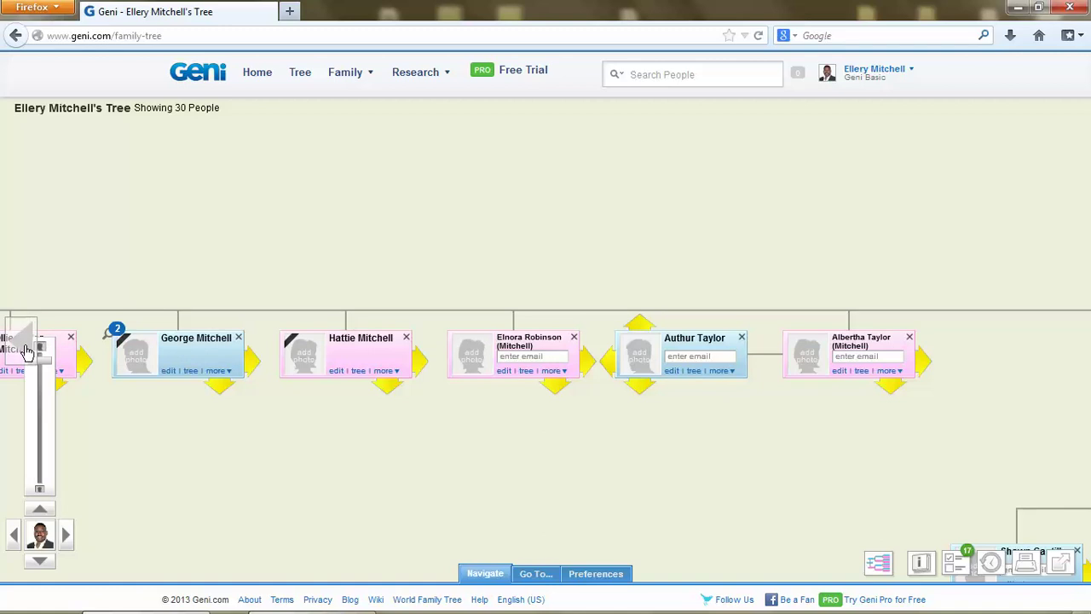
{"action": "left_click", "coordinate": [26, 350]}
{"action": "left_click", "coordinate": [26, 350]}
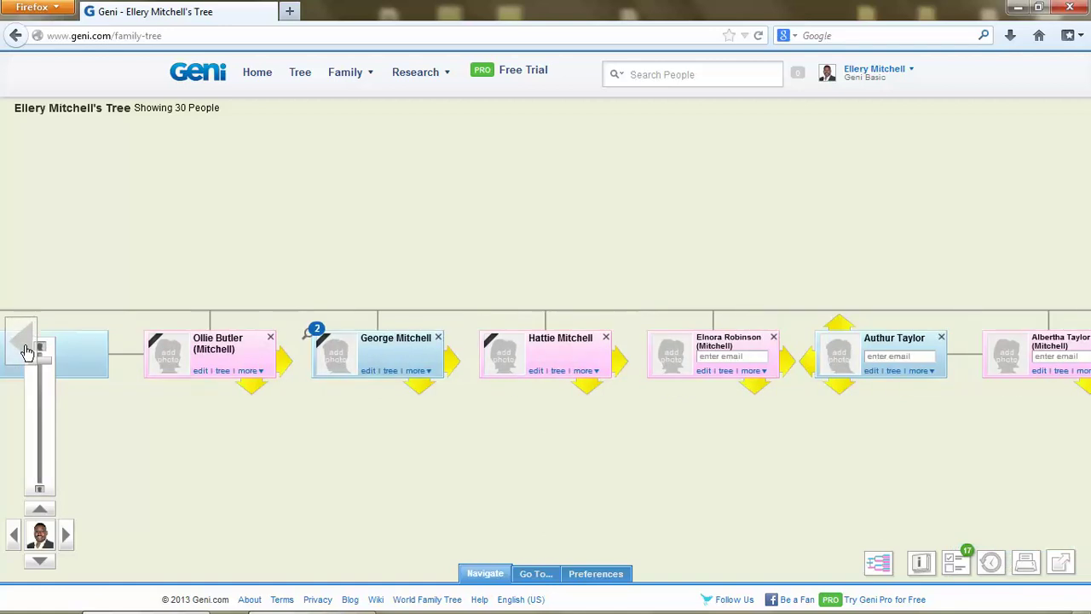
{"action": "left_click", "coordinate": [26, 350]}
{"action": "left_click", "coordinate": [25, 350]}
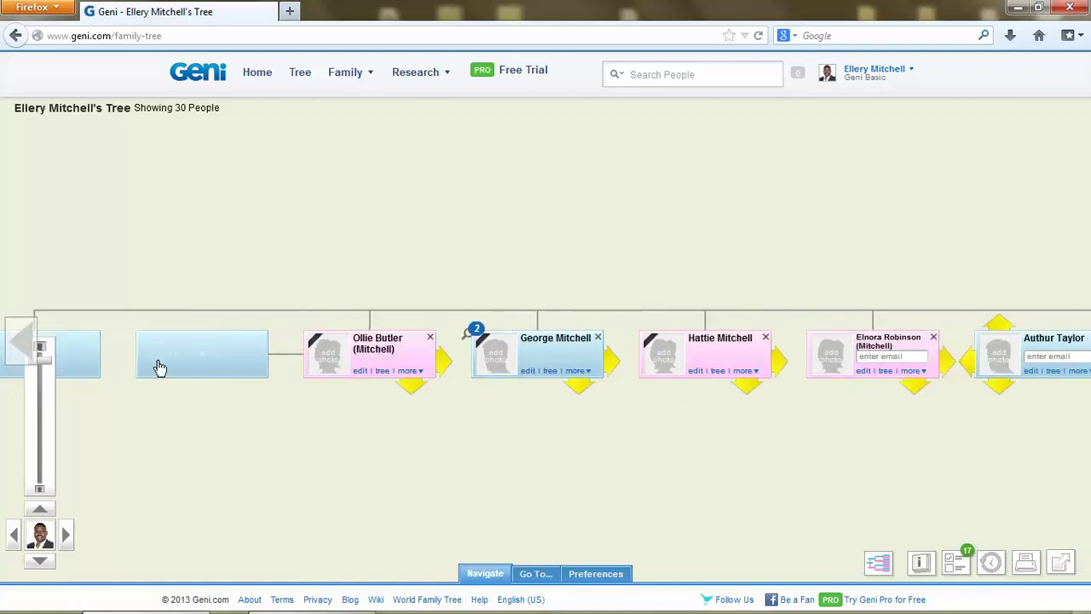
{"action": "left_click", "coordinate": [26, 350]}
{"action": "left_click", "coordinate": [25, 349]}
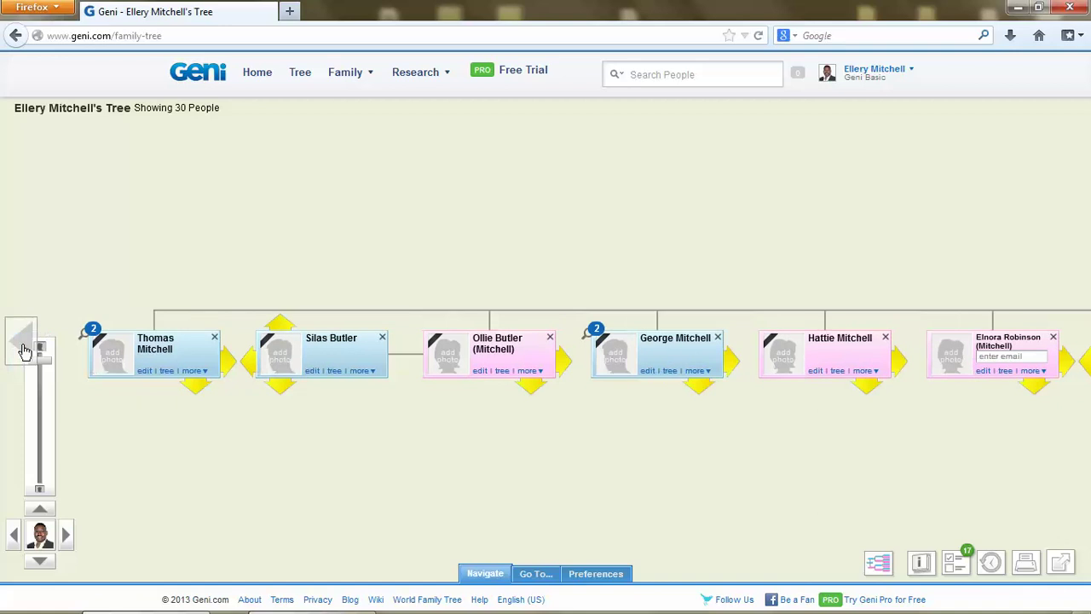
{"action": "left_click", "coordinate": [25, 349]}
{"action": "left_click", "coordinate": [26, 350]}
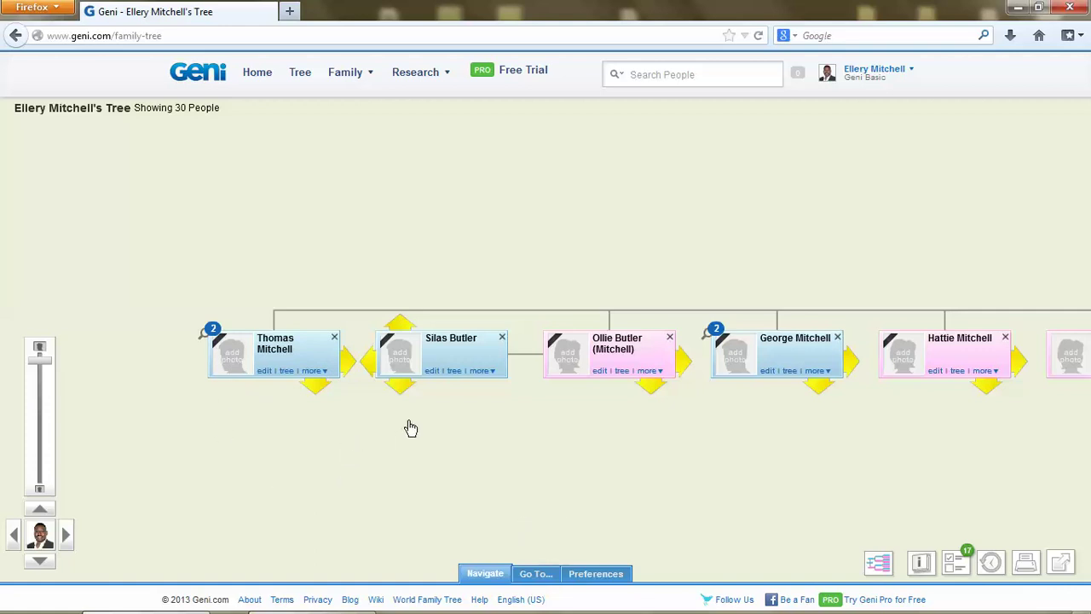
Step: View the whole family tree at its smallest scale, then enlarge it until the relatives' names and photo thumbnails are readable
{"action": "left_click", "coordinate": [39, 493]}
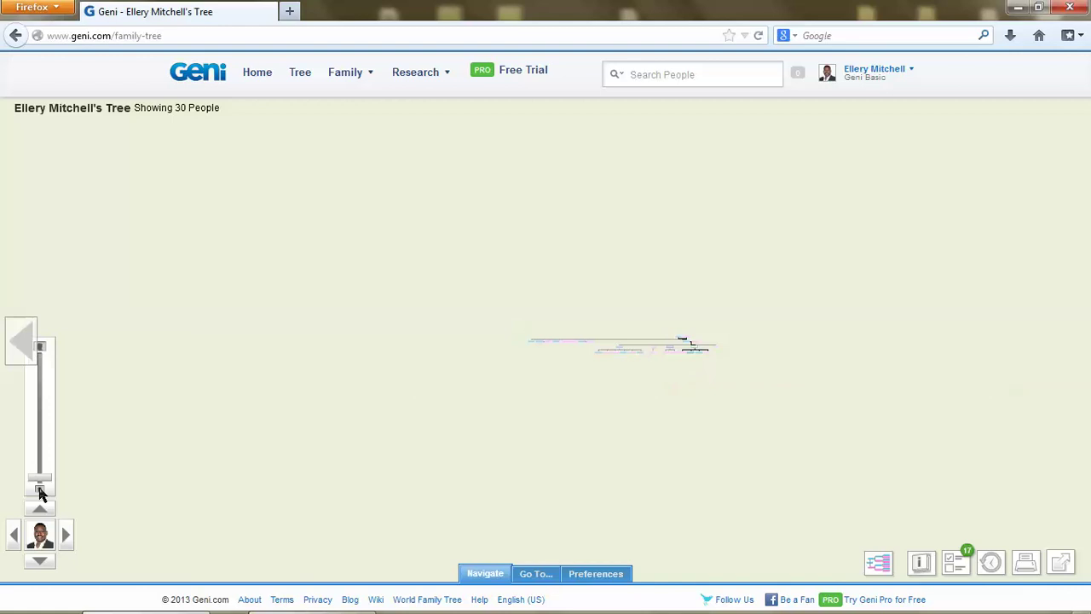
{"action": "left_click_drag", "start_coordinate": [43, 483], "coordinate": [51, 421]}
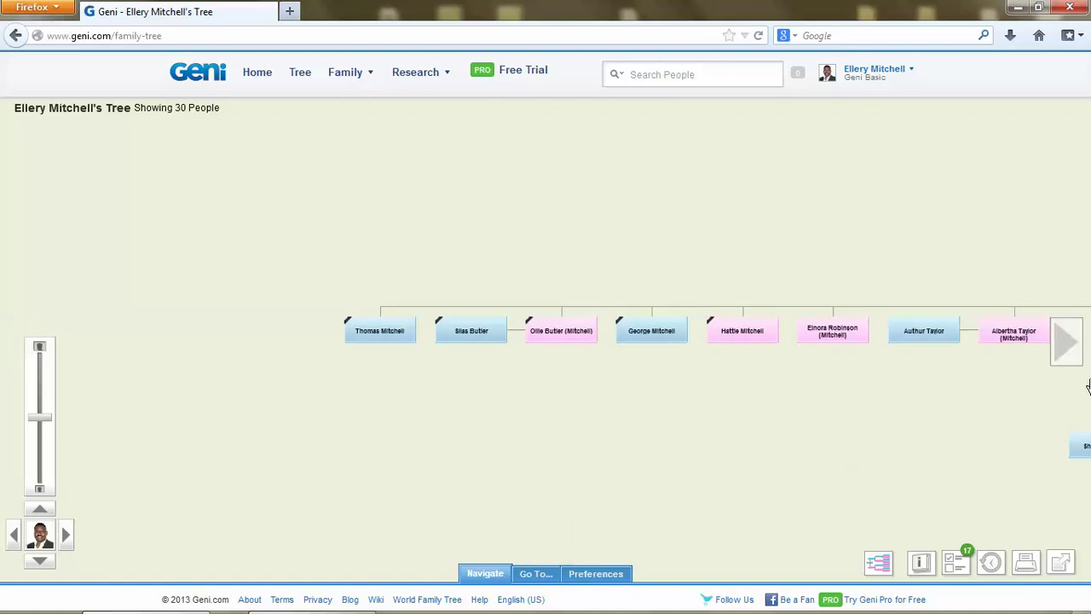
{"action": "left_click", "coordinate": [1079, 350]}
{"action": "left_click", "coordinate": [1079, 349]}
{"action": "left_click", "coordinate": [1080, 350]}
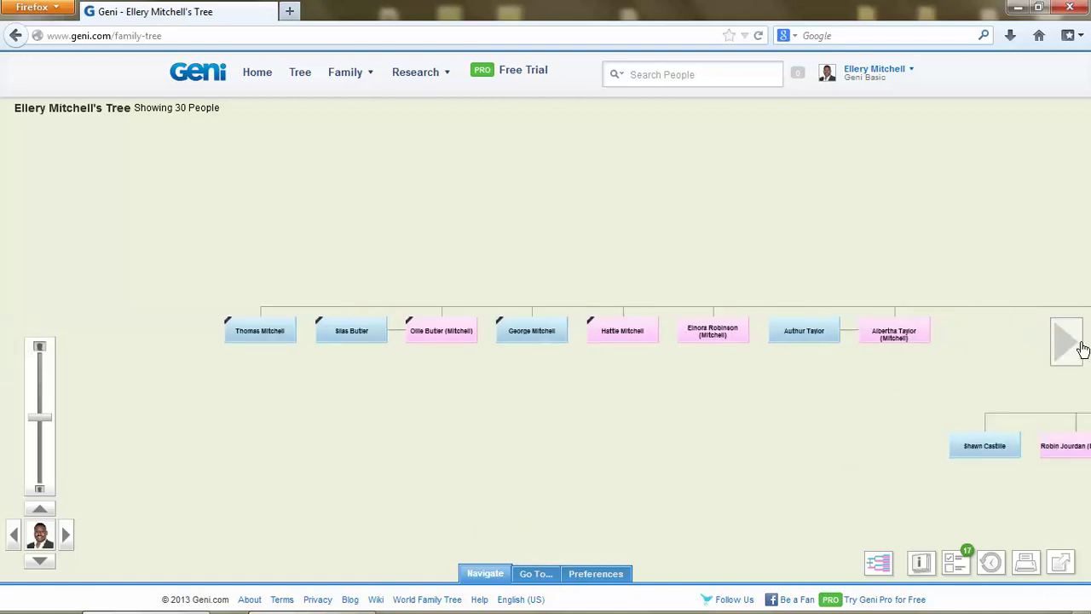
{"action": "left_click", "coordinate": [1079, 349]}
{"action": "left_click", "coordinate": [1080, 349]}
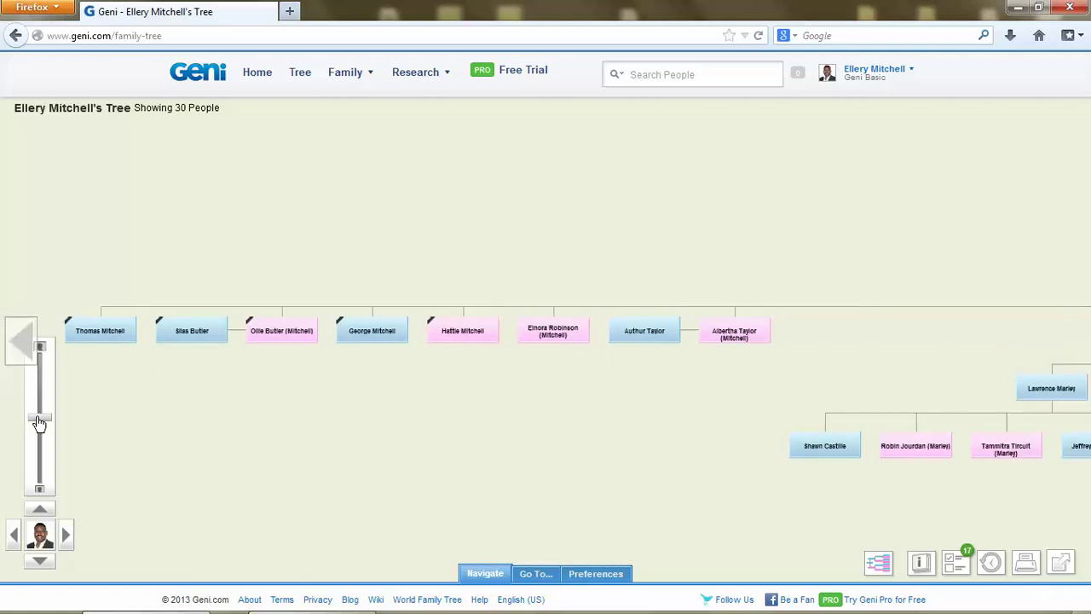
{"action": "left_click_drag", "start_coordinate": [40, 423], "coordinate": [40, 406]}
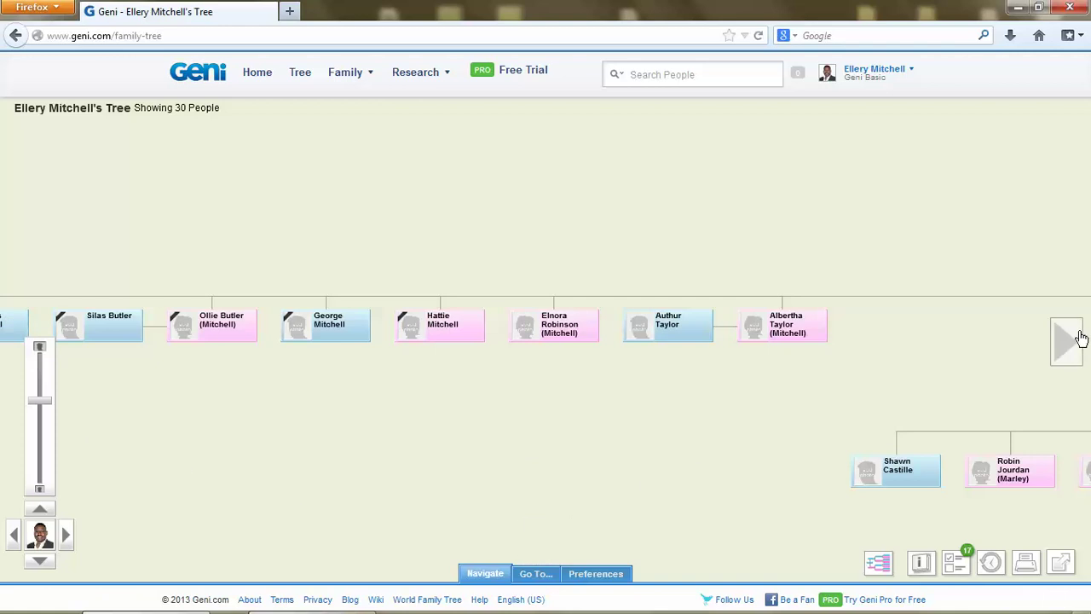
Step: Open the profile of the brother with six children and review its overview and immediate family list
{"action": "left_click", "coordinate": [1068, 340]}
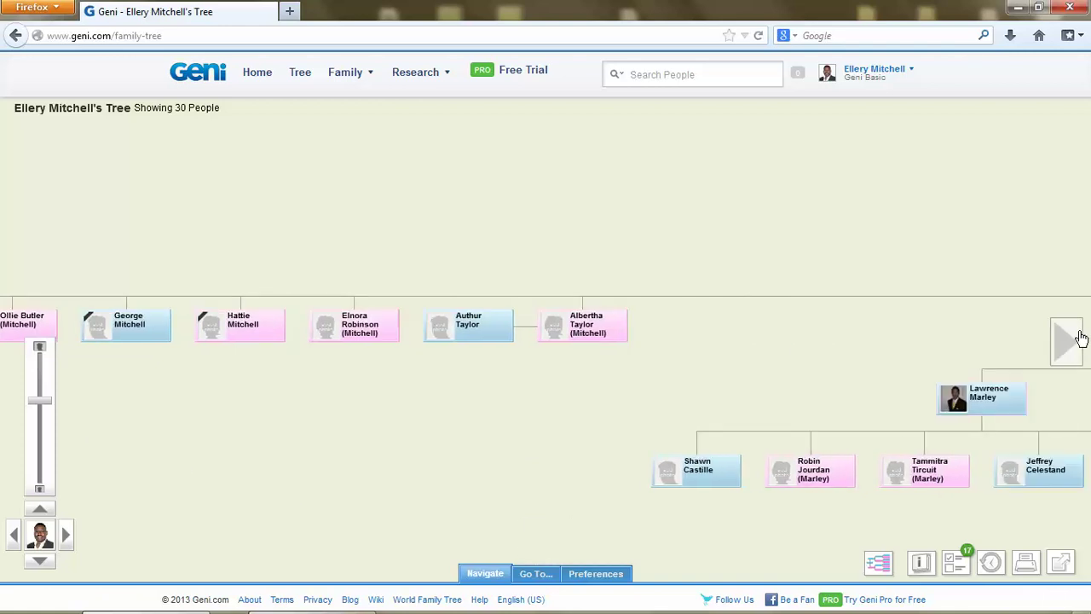
{"action": "left_click", "coordinate": [1079, 338]}
{"action": "left_click", "coordinate": [1080, 338]}
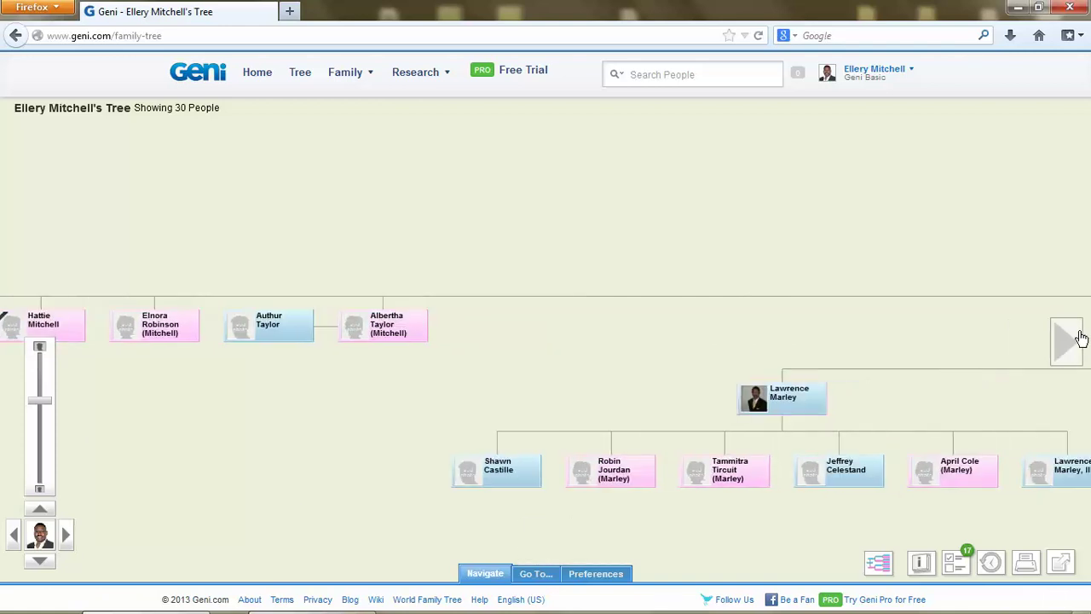
{"action": "left_click", "coordinate": [1081, 339]}
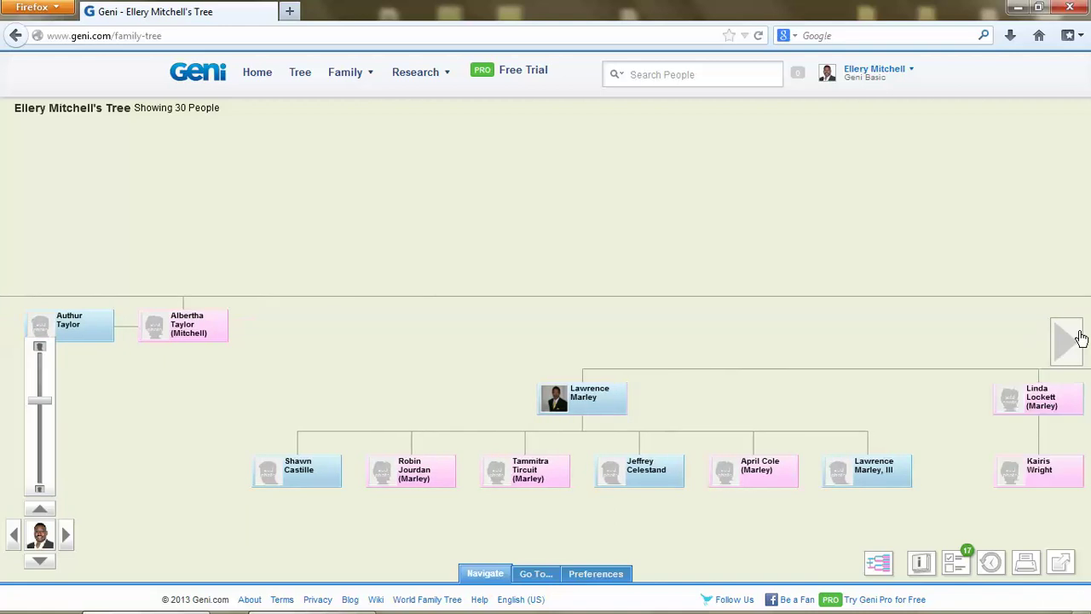
{"action": "left_click", "coordinate": [1080, 337]}
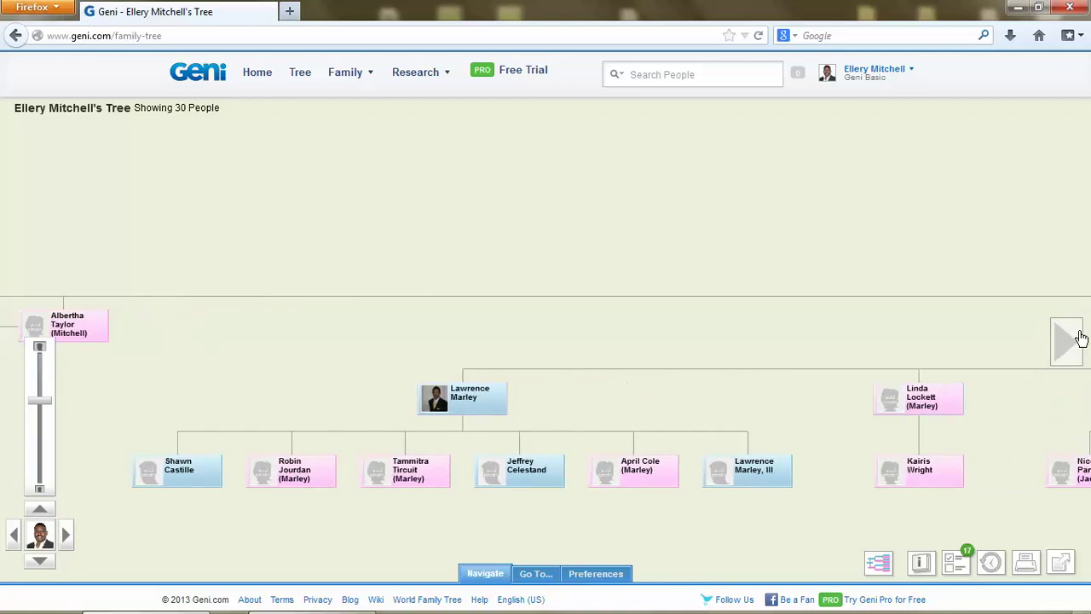
{"action": "left_click", "coordinate": [1081, 339]}
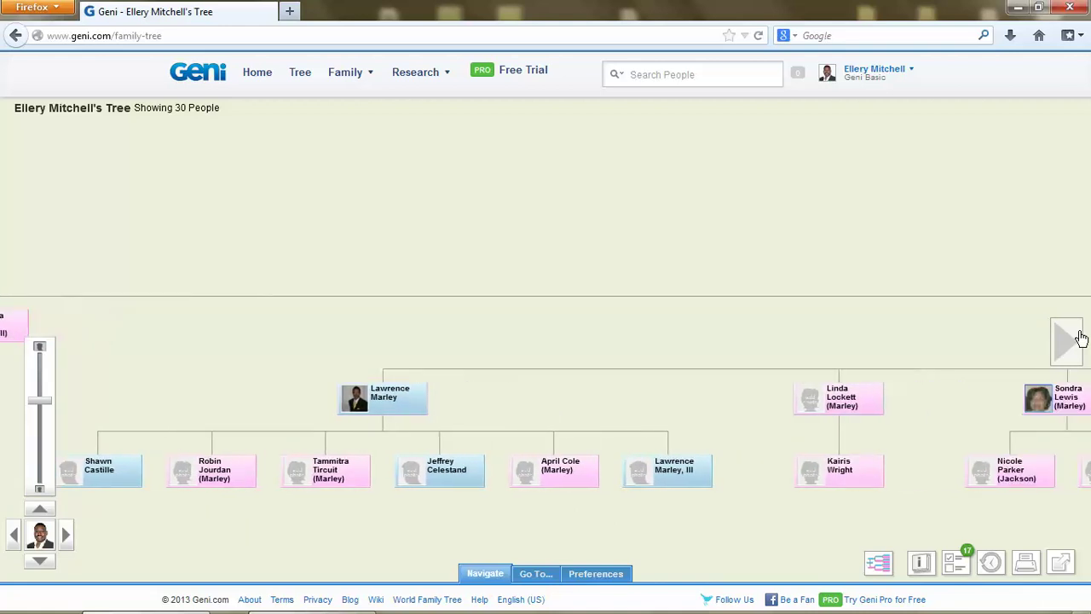
{"action": "mouse_move", "coordinate": [370, 535]}
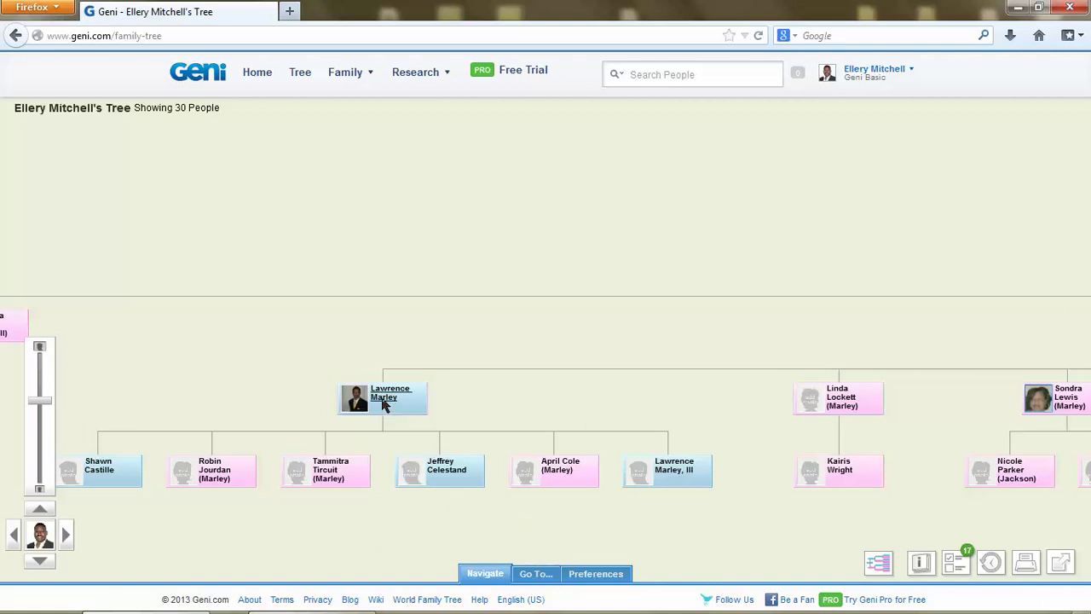
{"action": "left_click", "coordinate": [386, 399]}
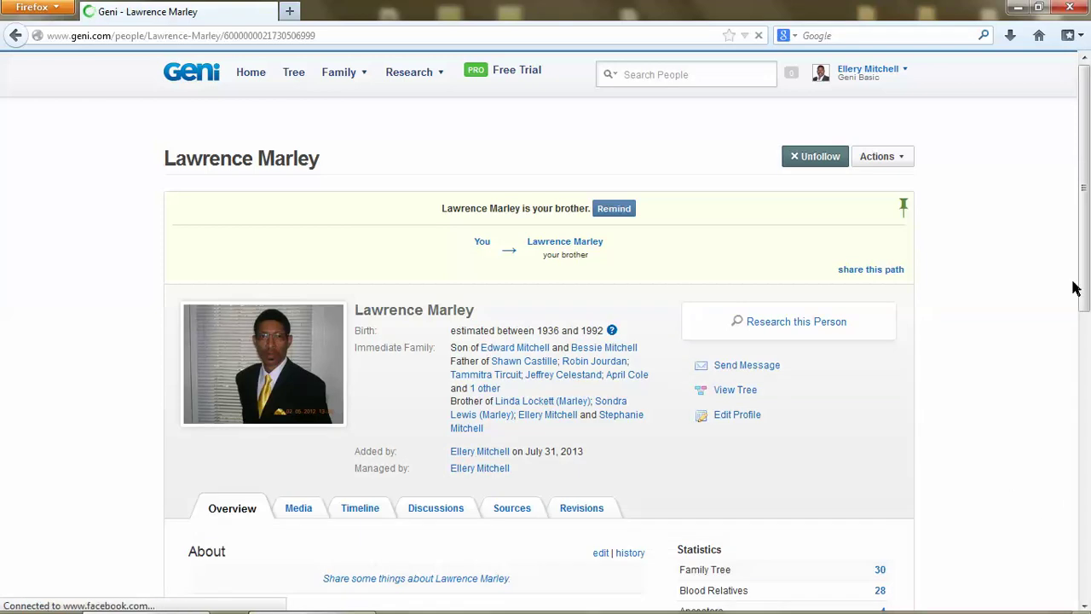
{"action": "left_click_drag", "start_coordinate": [1081, 254], "coordinate": [1081, 356]}
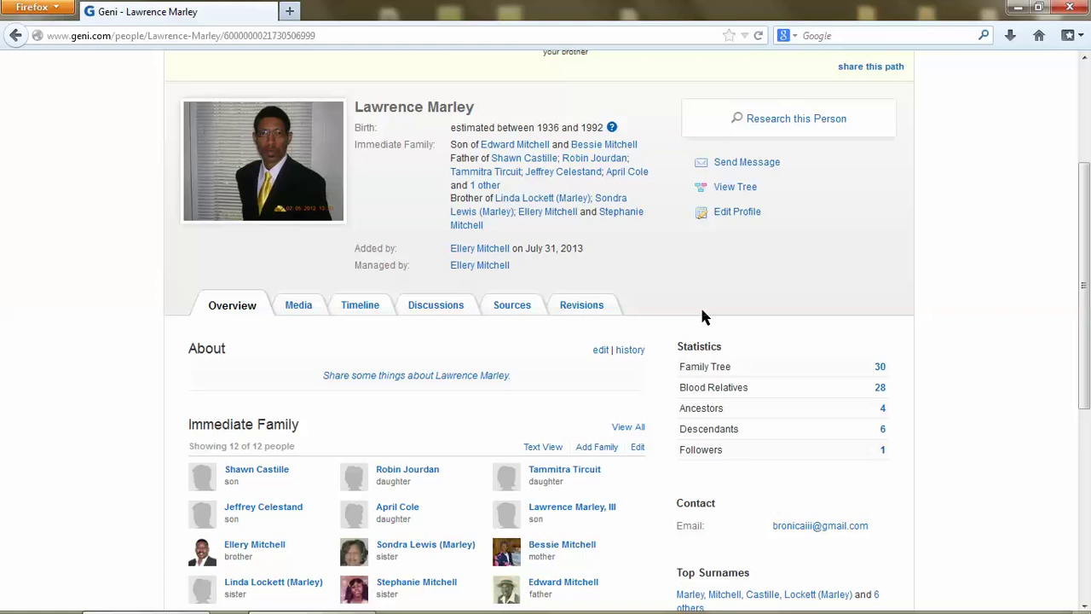
Step: Open the brother's own family tree from his profile and fit all six of his children in view
{"action": "left_click", "coordinate": [731, 191]}
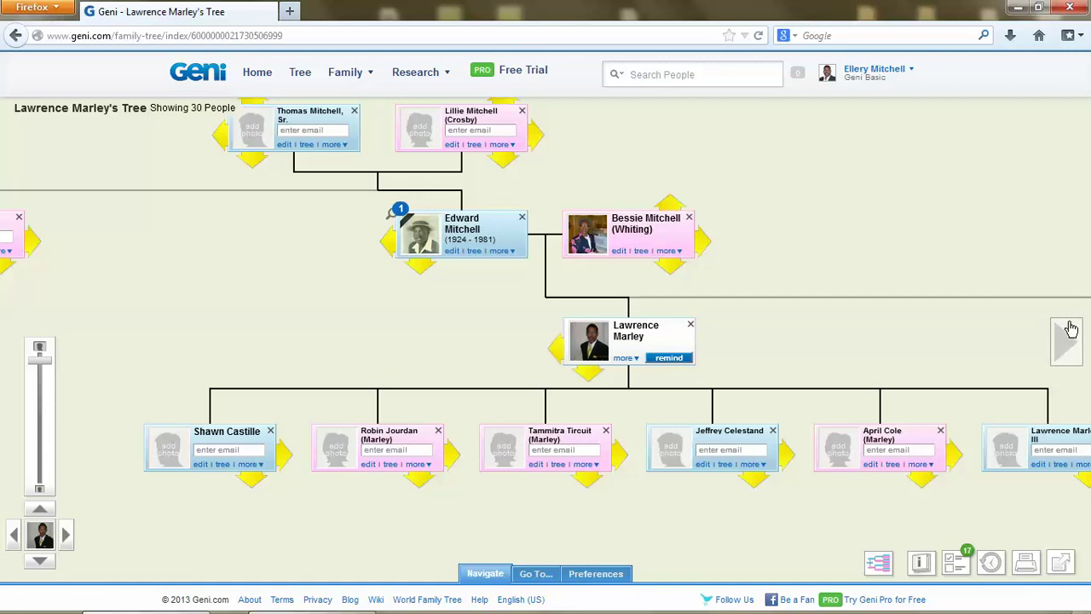
{"action": "left_click", "coordinate": [1069, 341]}
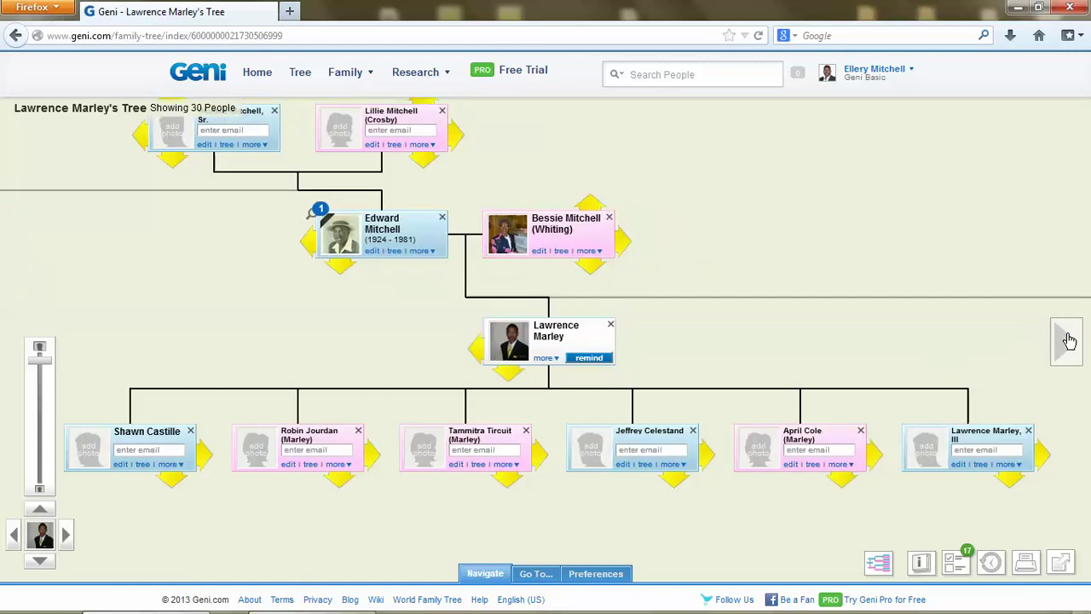
{"action": "left_click", "coordinate": [47, 369]}
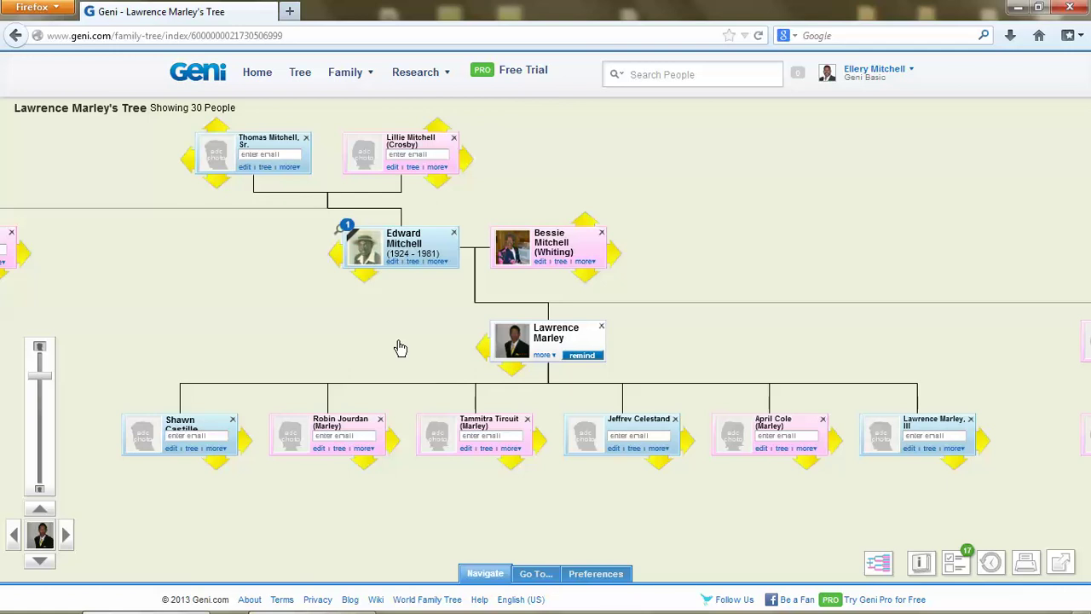
Step: Review the basic profile fields of the brother's second child in the edit form, and close it without saving
{"action": "left_click", "coordinate": [320, 456]}
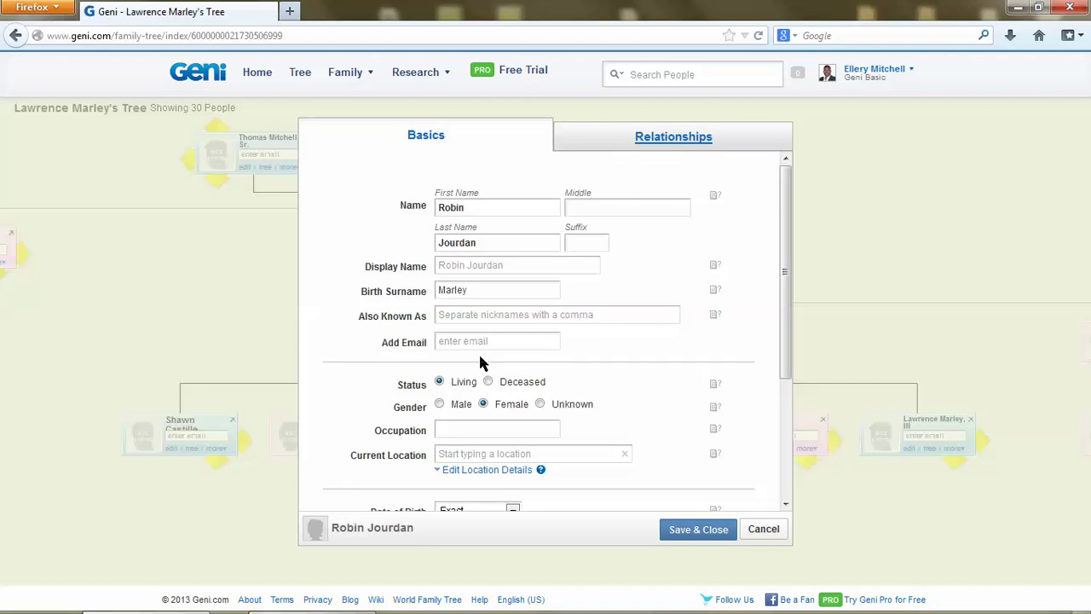
{"action": "left_click", "coordinate": [785, 503]}
{"action": "left_click", "coordinate": [785, 503]}
{"action": "left_click", "coordinate": [785, 504]}
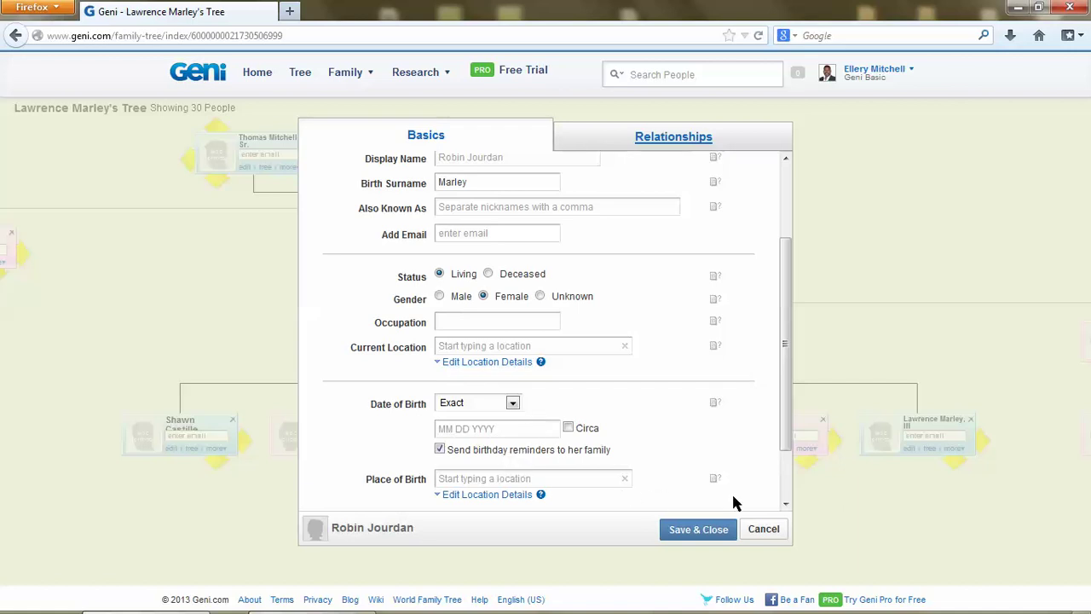
{"action": "left_click", "coordinate": [785, 504]}
{"action": "left_click", "coordinate": [785, 504]}
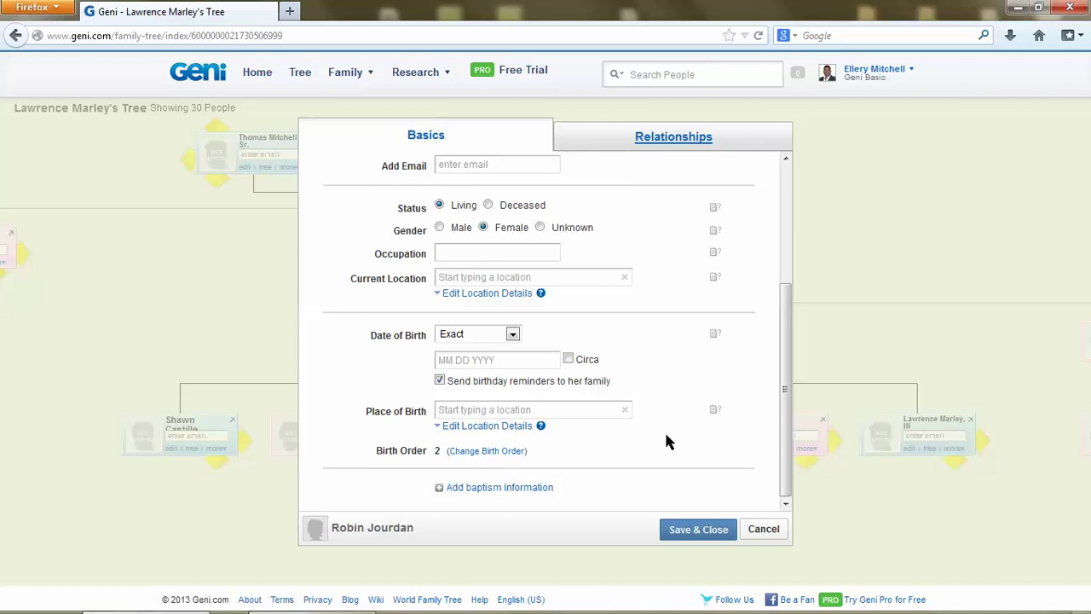
{"action": "left_click_drag", "start_coordinate": [792, 384], "coordinate": [767, 231]}
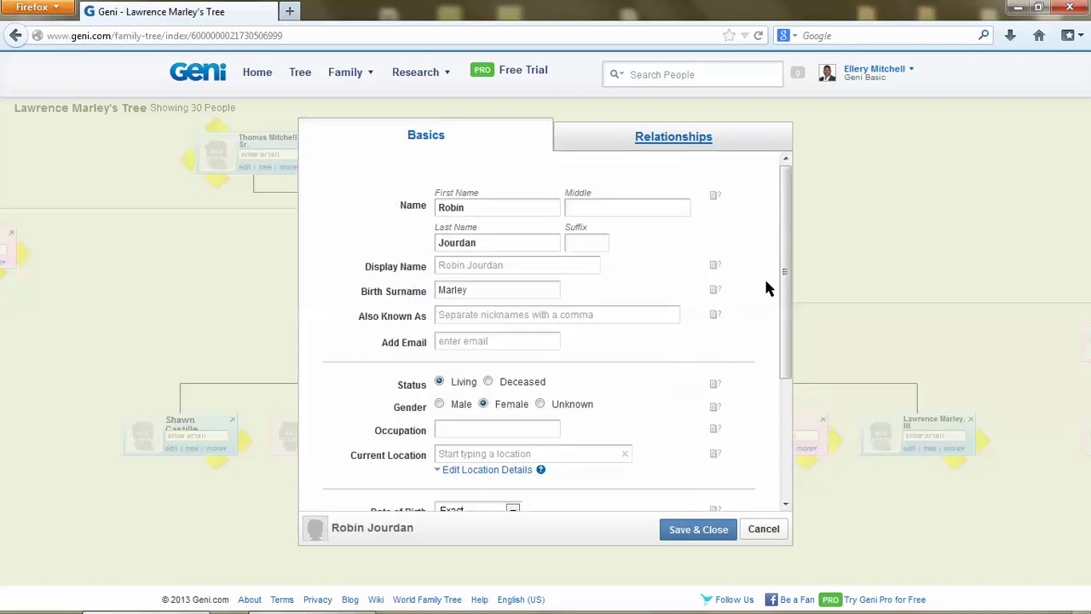
{"action": "left_click", "coordinate": [763, 532]}
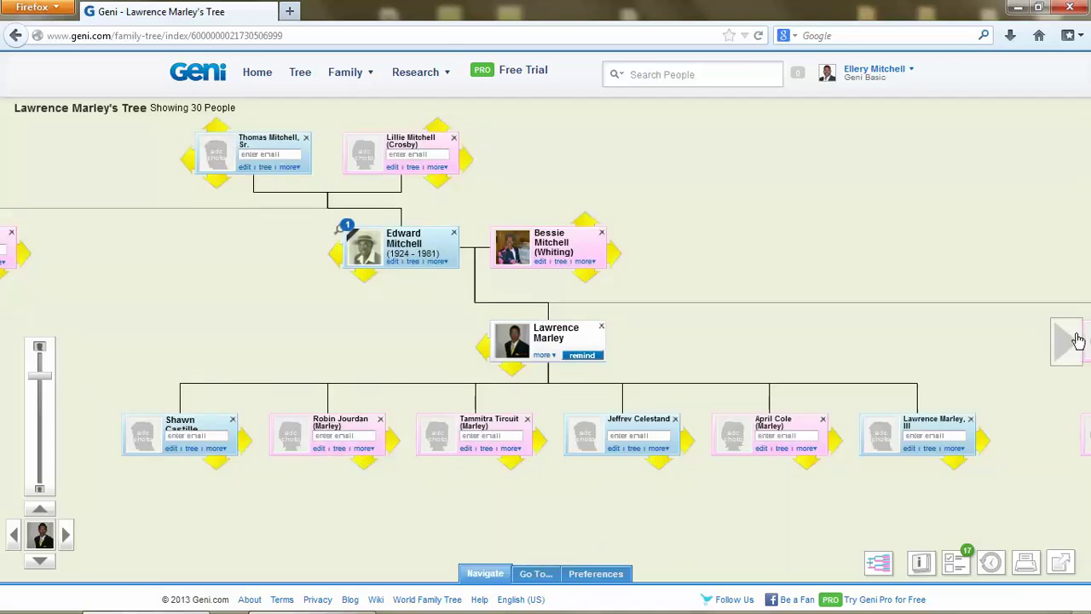
Step: Examine the sisters' branches and their children in the brother's family tree
{"action": "left_click", "coordinate": [1076, 339]}
{"action": "left_click", "coordinate": [1076, 340]}
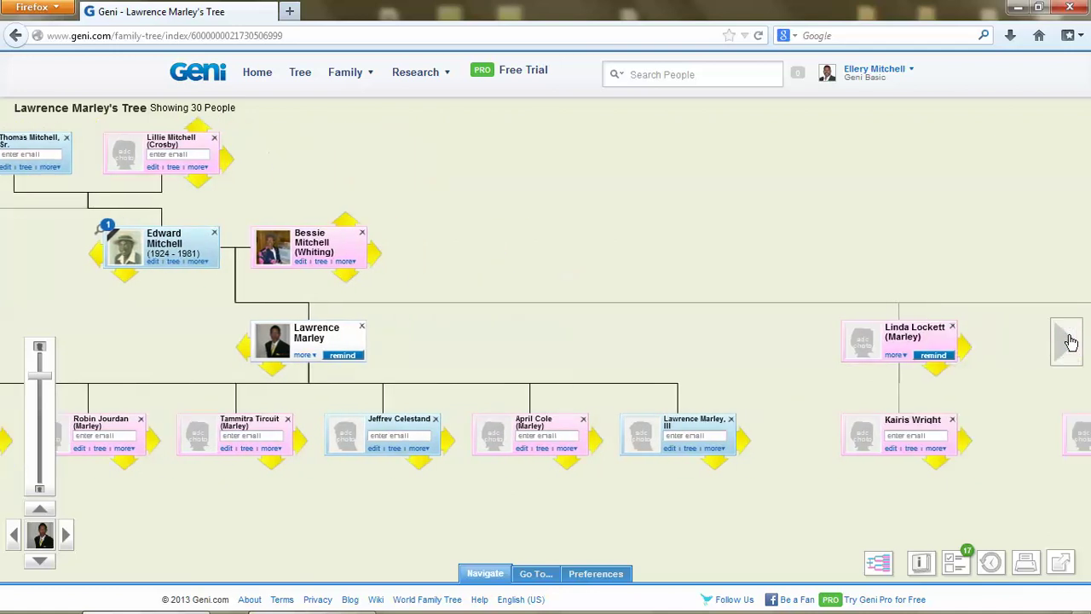
{"action": "left_click", "coordinate": [1071, 341]}
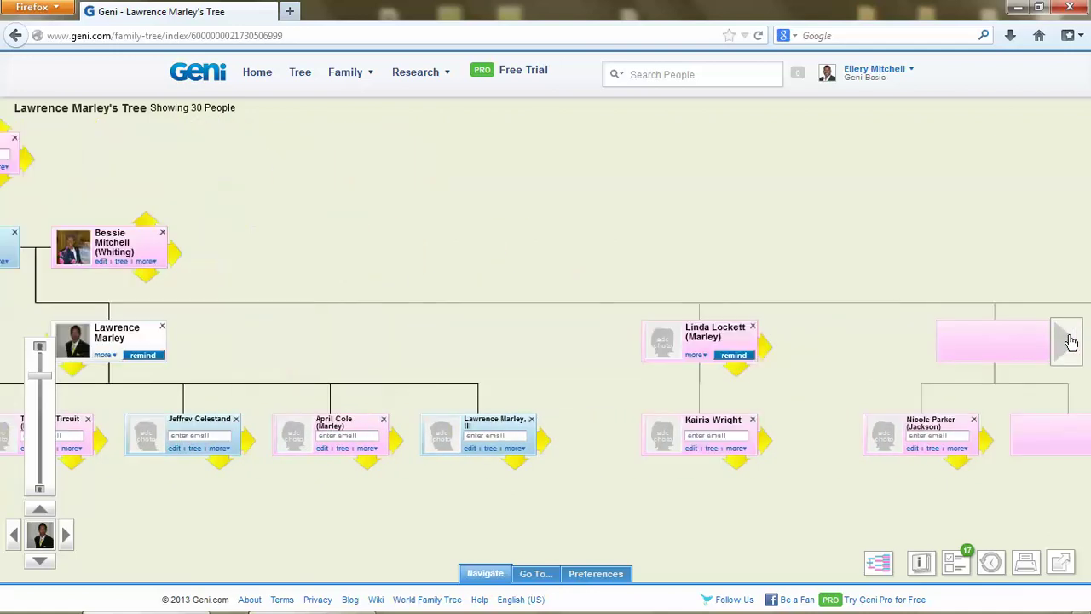
{"action": "left_click", "coordinate": [1070, 341]}
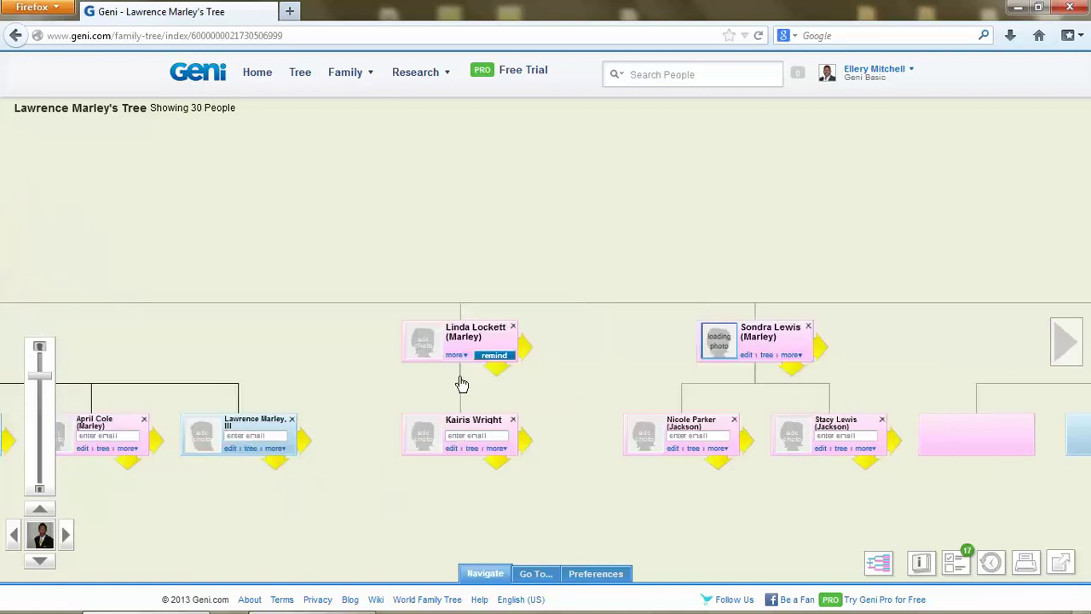
{"action": "mouse_move", "coordinate": [725, 605]}
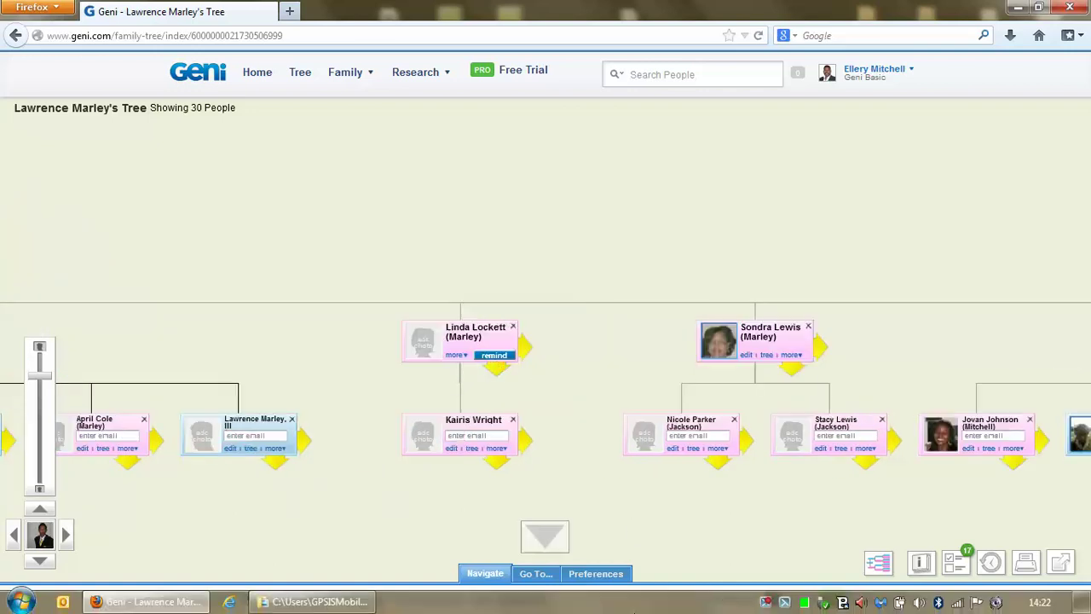